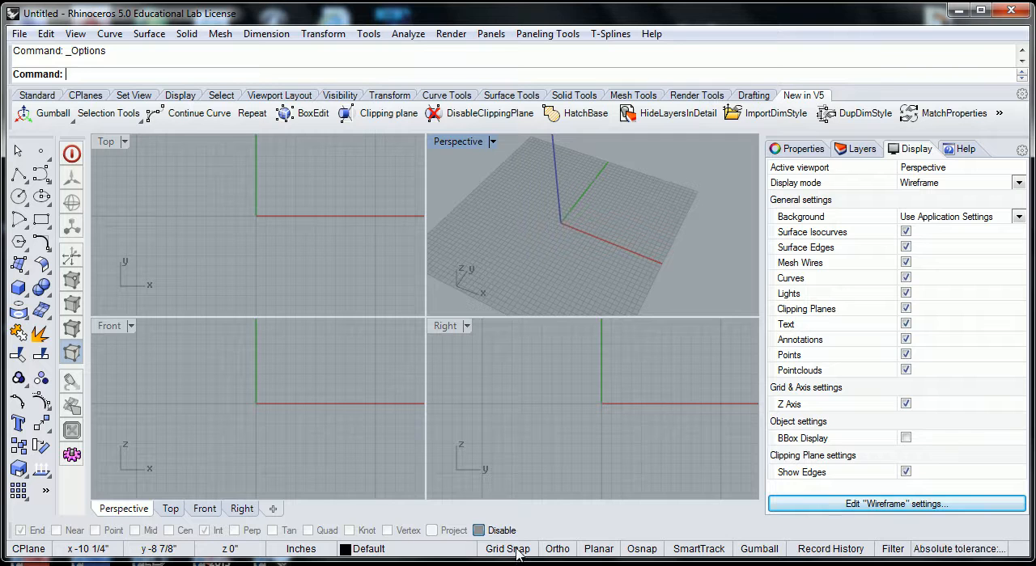
Step: Enable Grid Snap and draw a box from the origin to the 24',24' grid point with a height of 24'
click(516, 549)
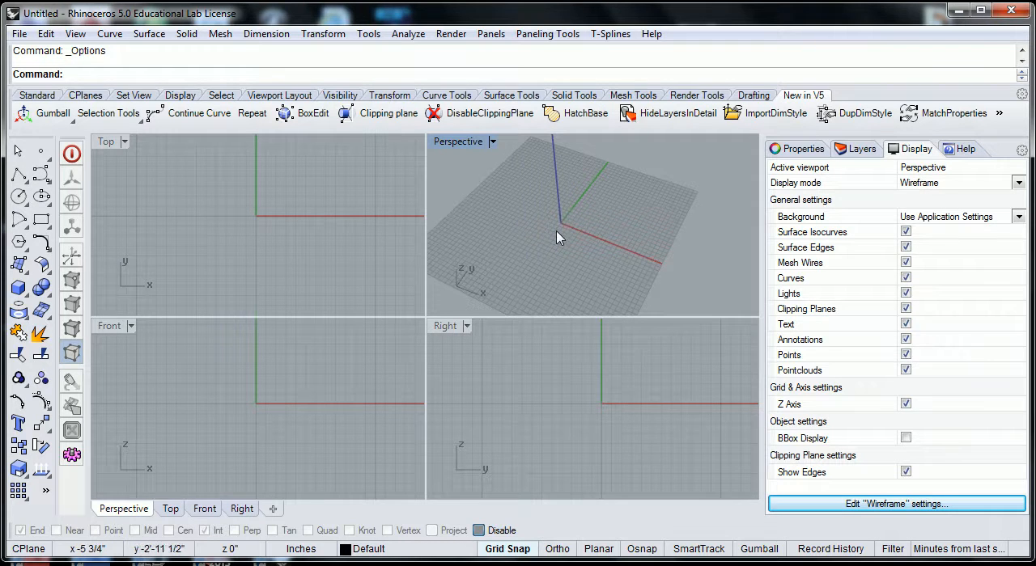
click(20, 289)
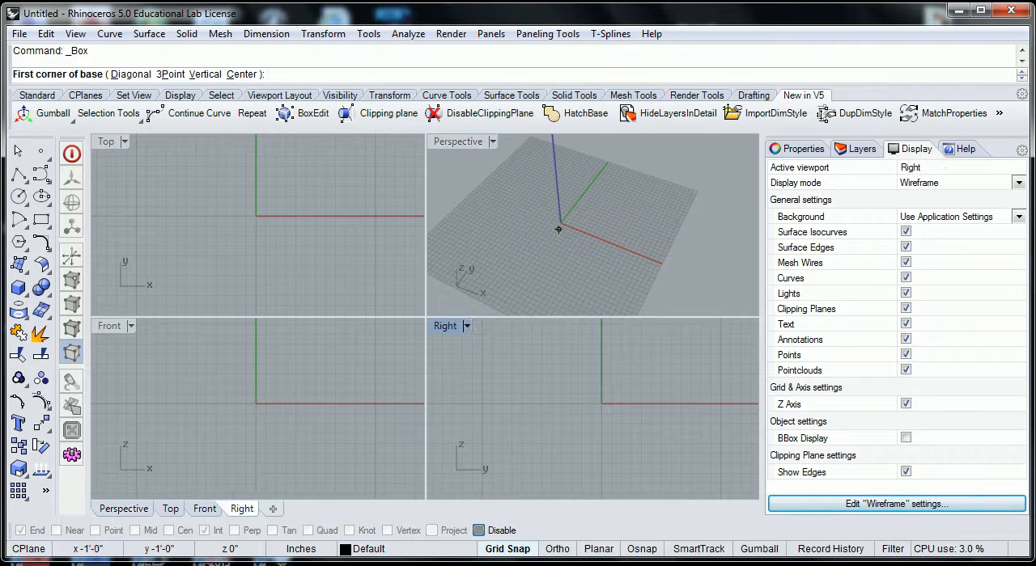
scroll(574, 224, up, 5)
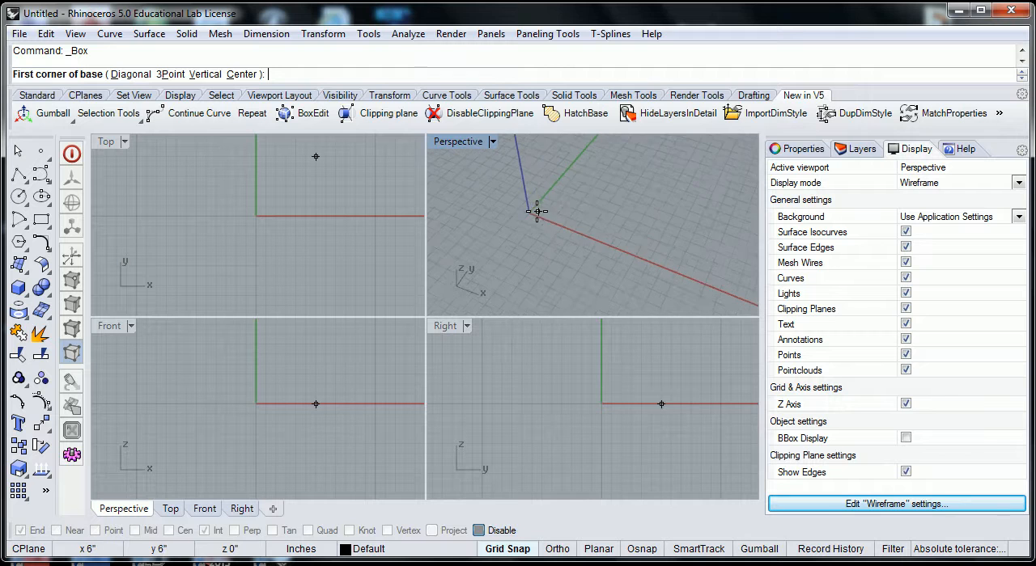
scroll(524, 215, up, 6)
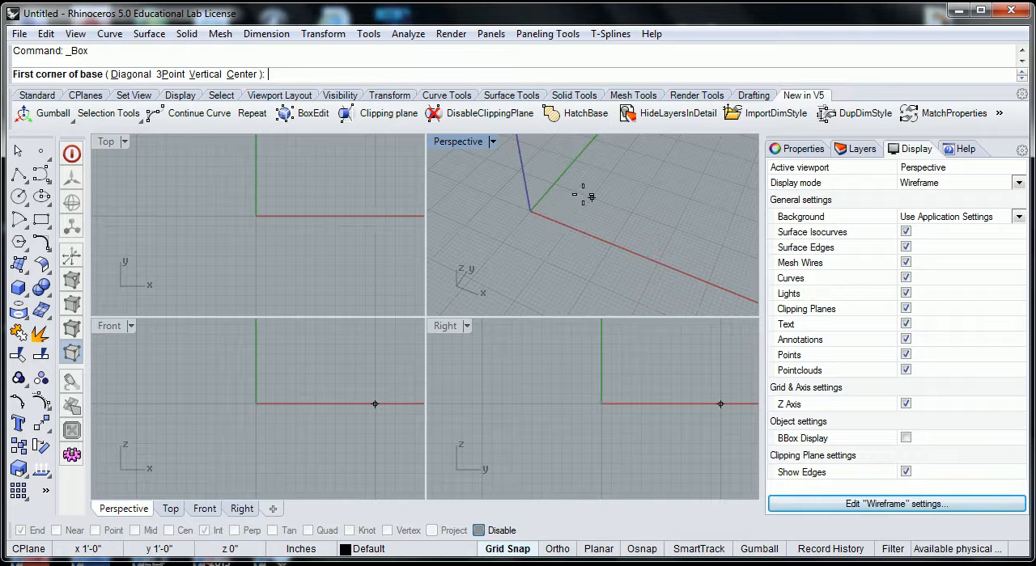
click(530, 211)
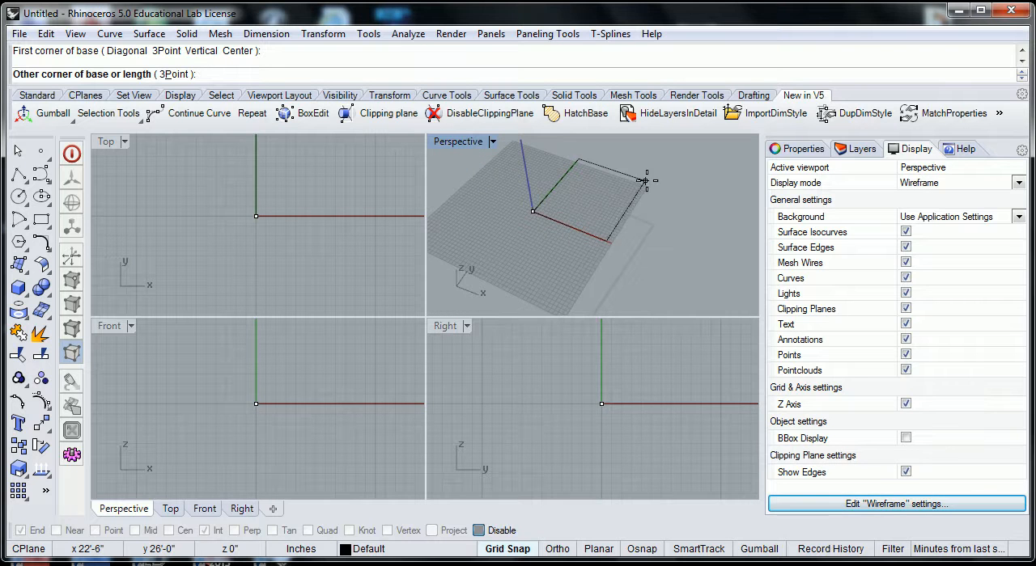
scroll(645, 181, up, 5)
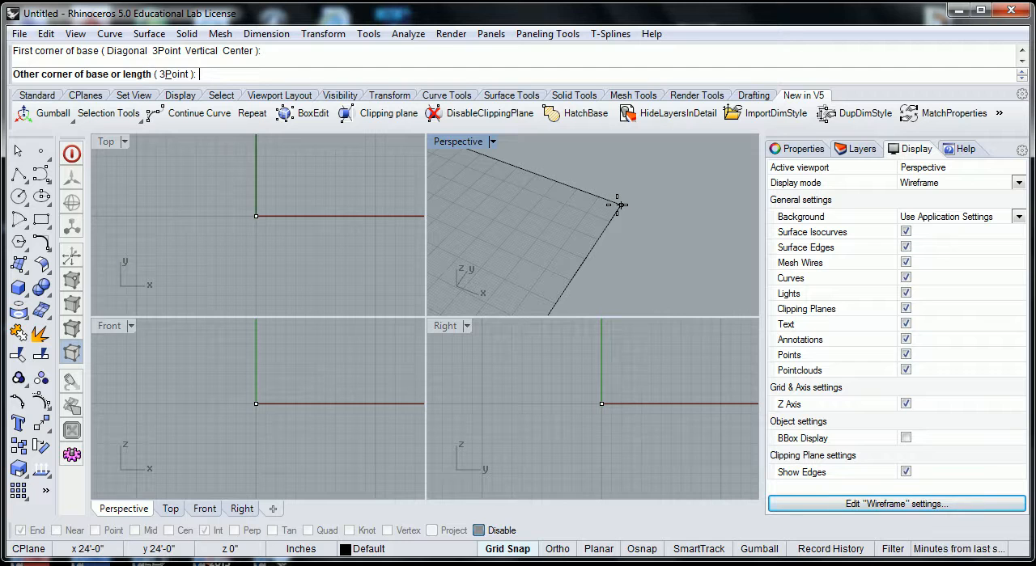
click(616, 204)
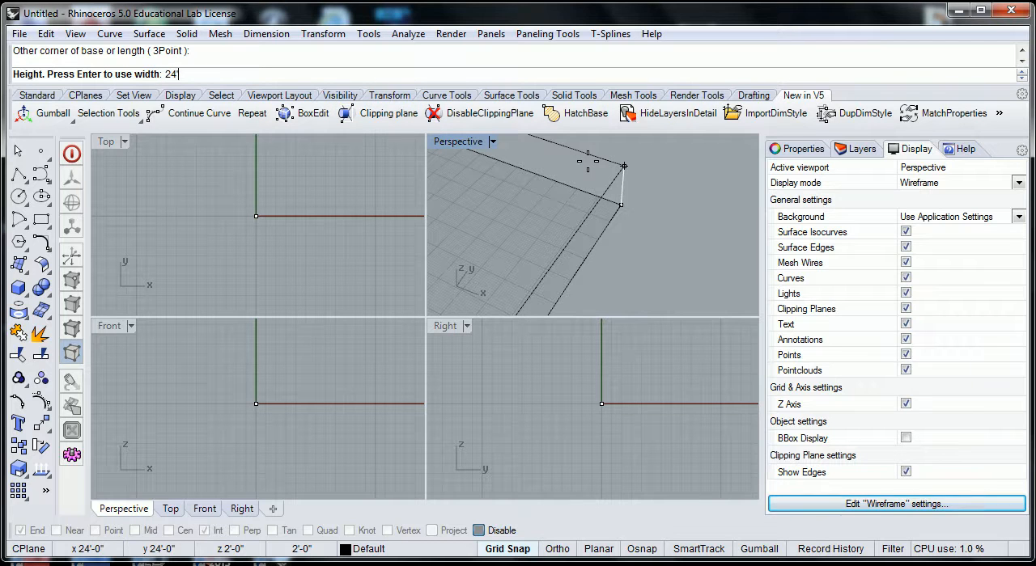
key(Return)
scroll(685, 224, down, 5)
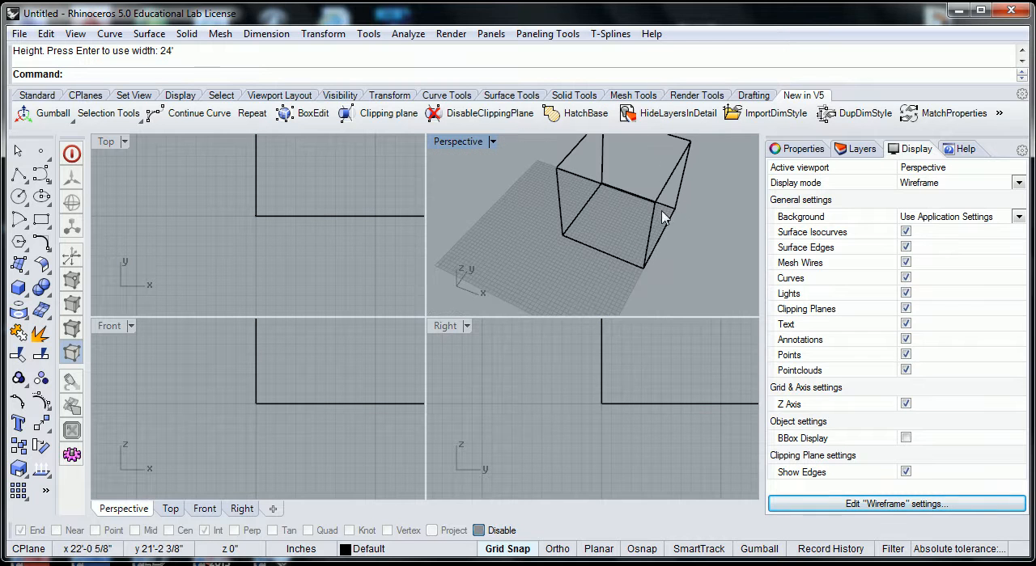
shift+right_drag(651, 203, 639, 245)
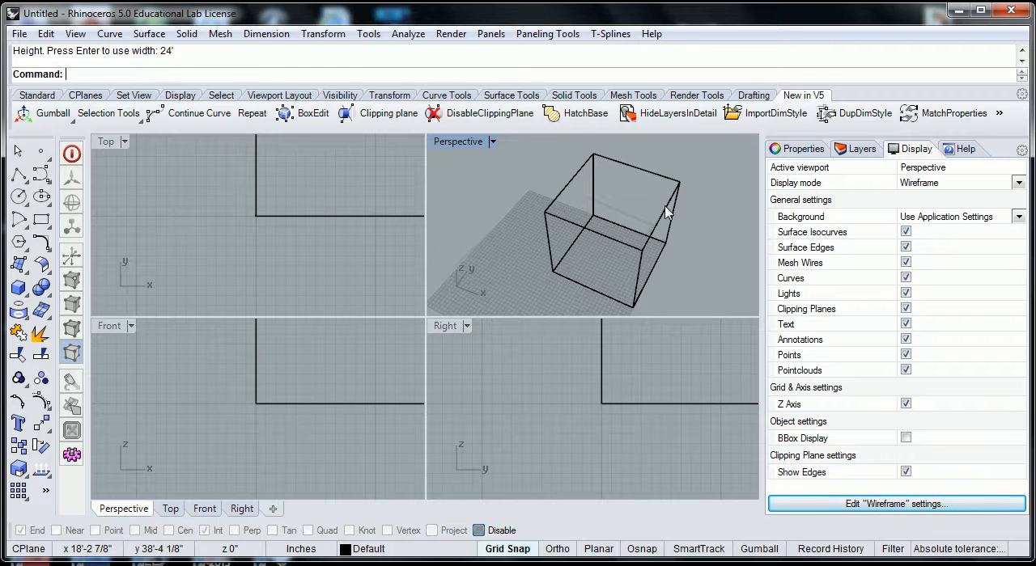
Step: Delete the grid-snapped box and disable Grid Snap
click(666, 212)
key(Delete)
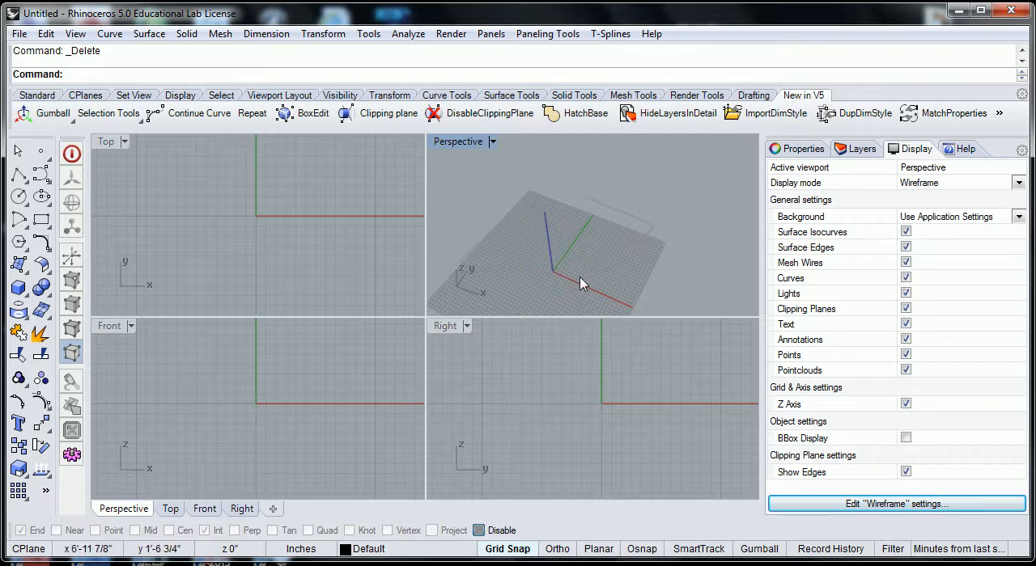
click(522, 553)
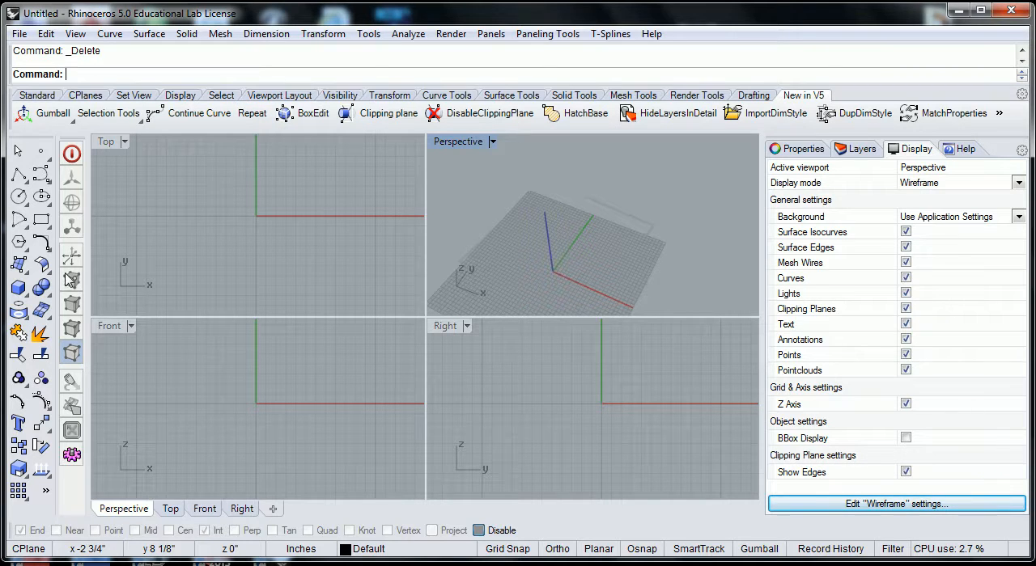
click(25, 290)
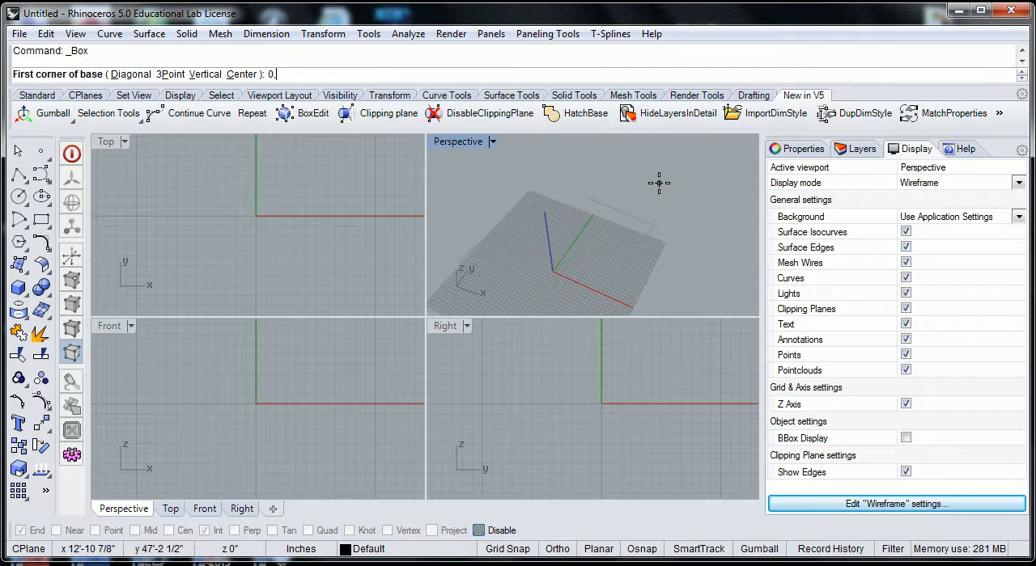
key(Return)
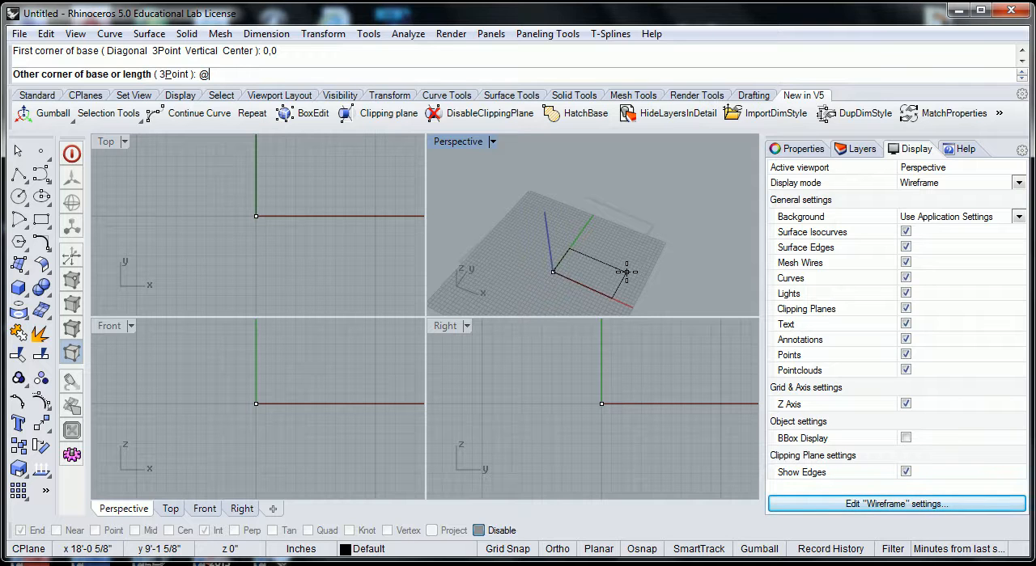
text(,24')
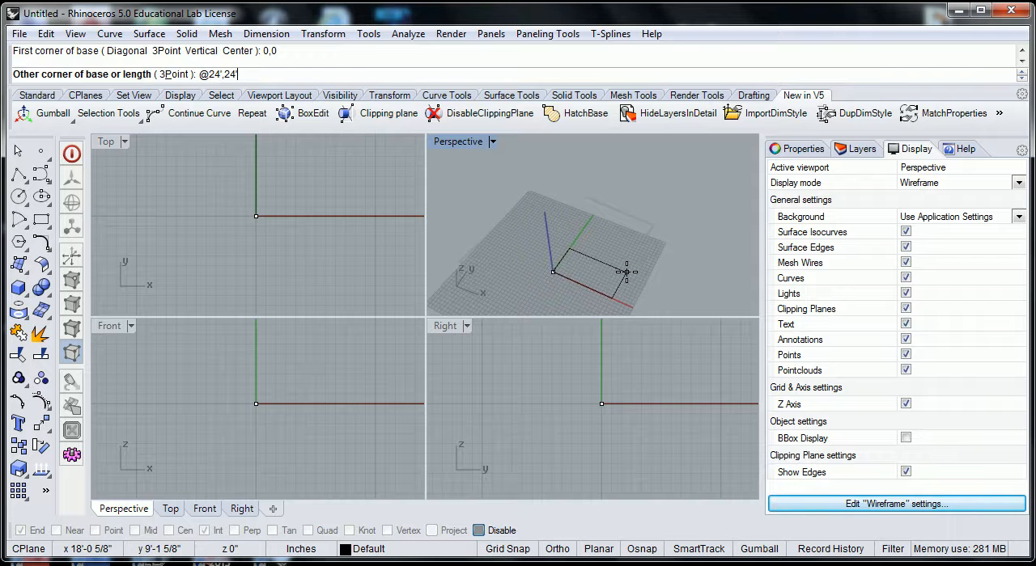
key(Return)
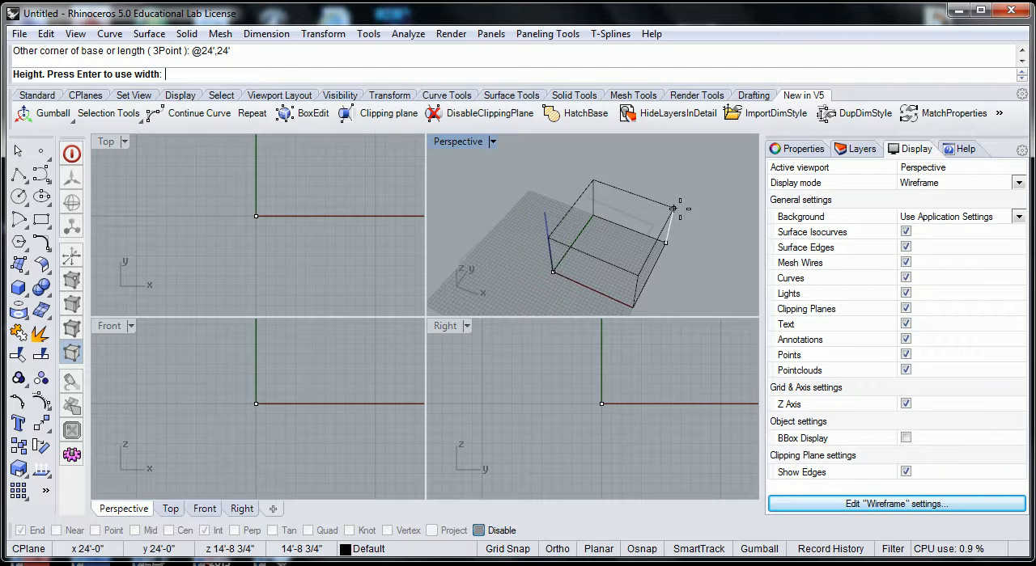
text(')
key(Return)
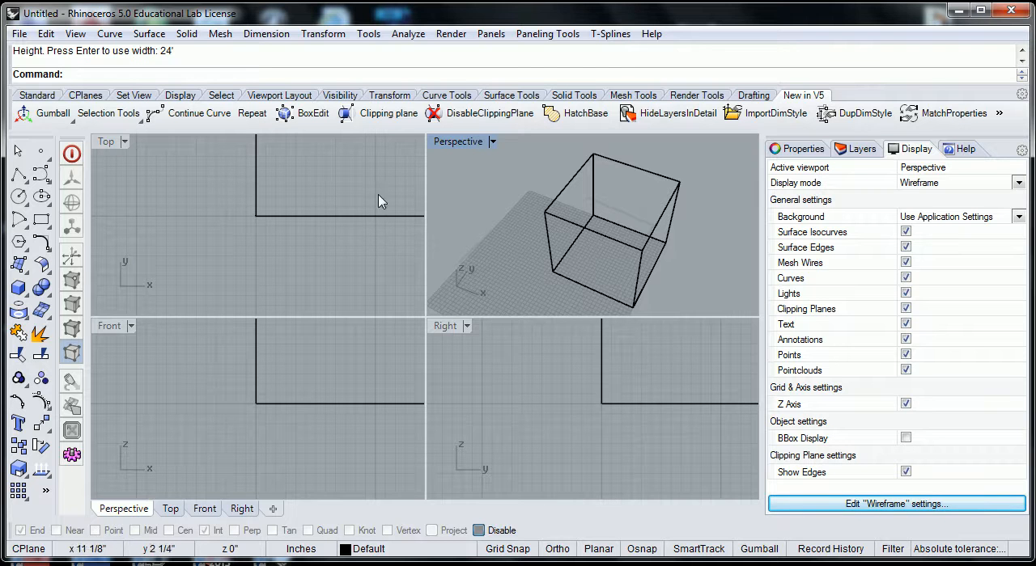
scroll(458, 188, down, 2)
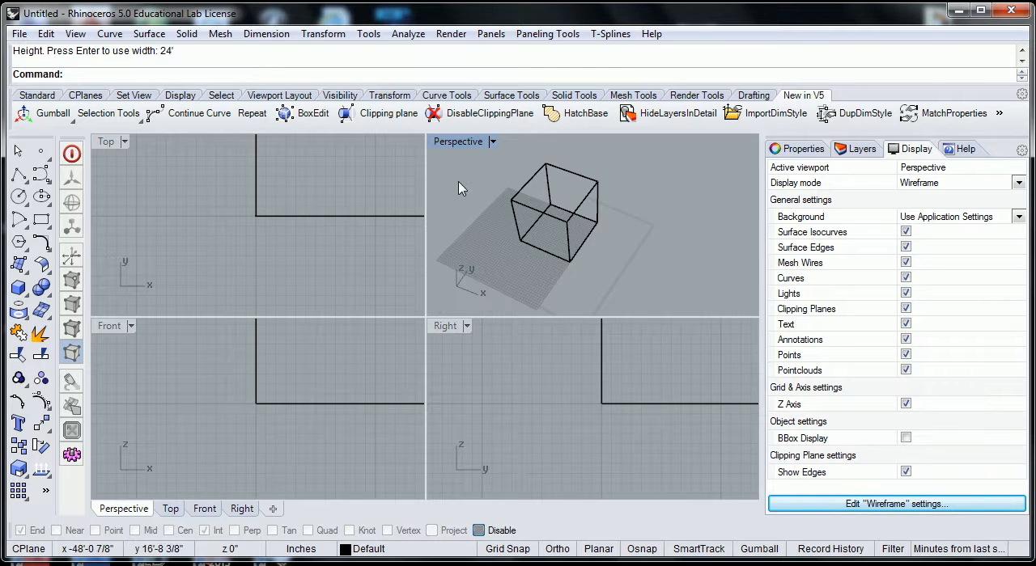
Step: Try to draw a box from a freely placed first corner to the absolute corner coordinates 24',24'
click(18, 288)
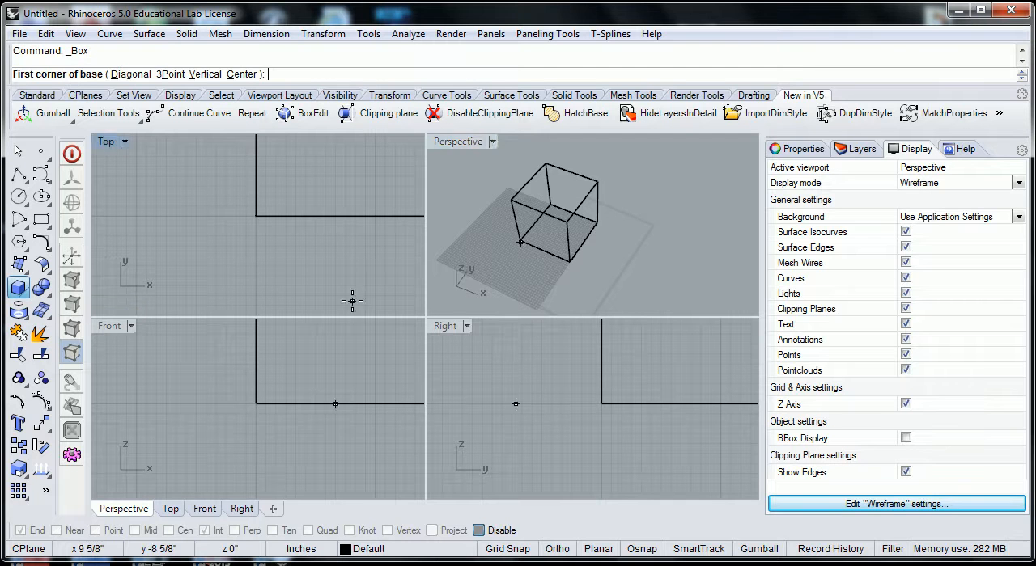
click(467, 260)
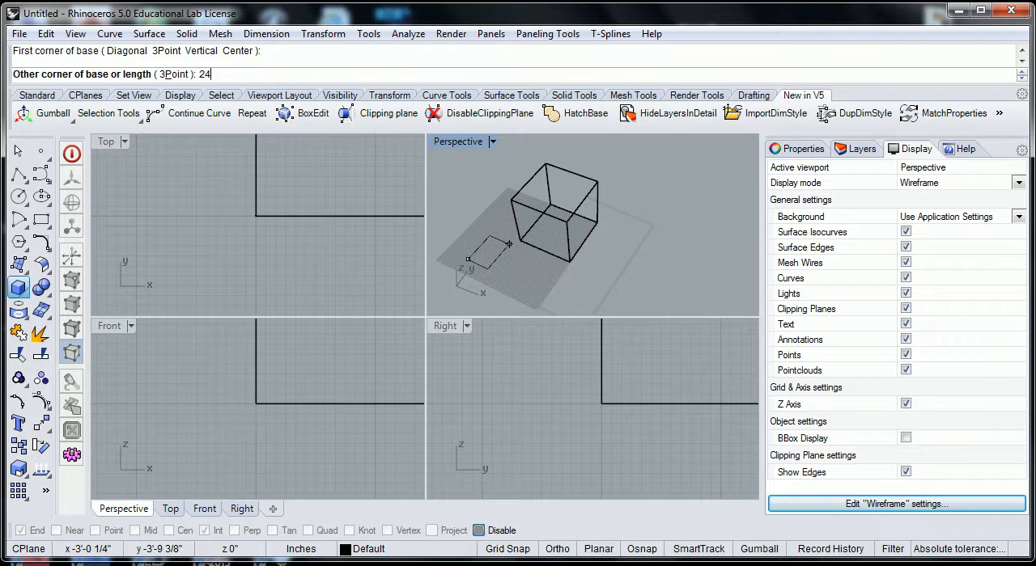
text(,24')
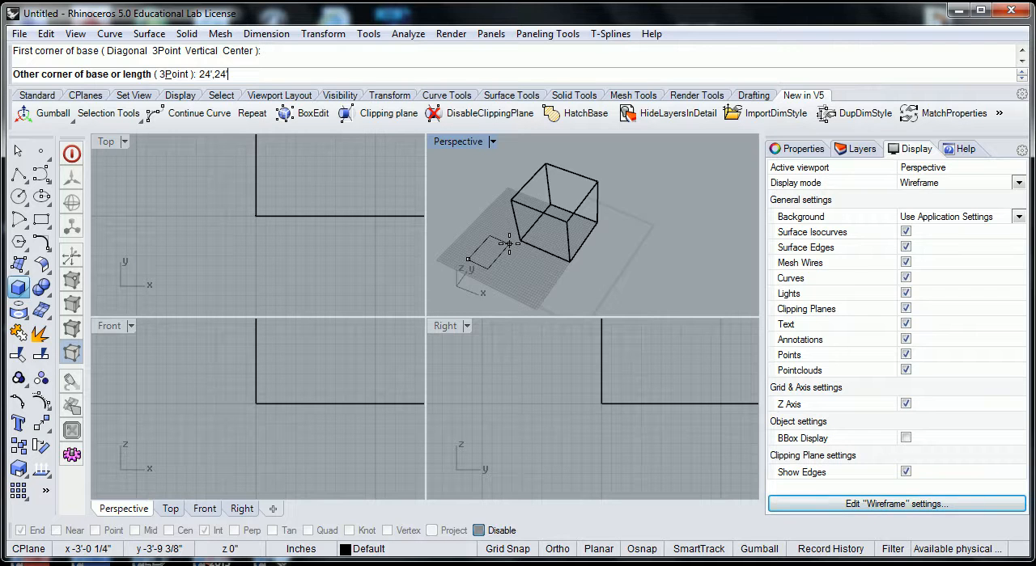
key(Return)
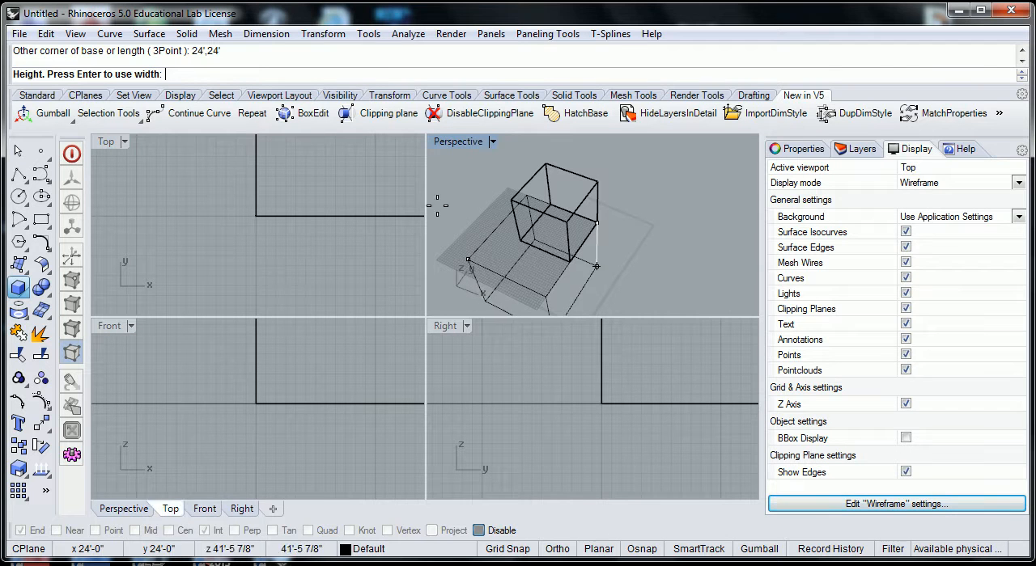
click(511, 233)
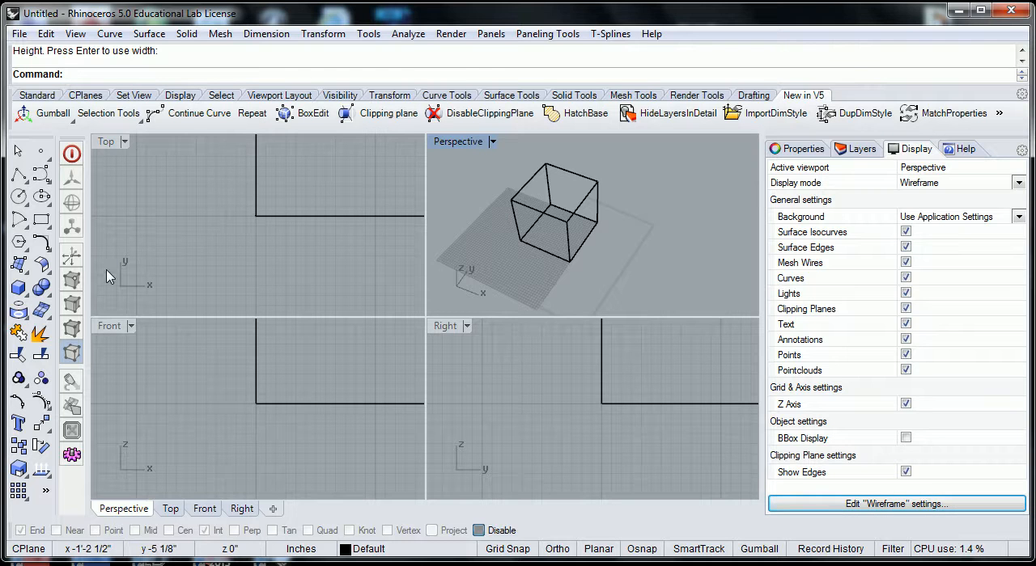
click(18, 287)
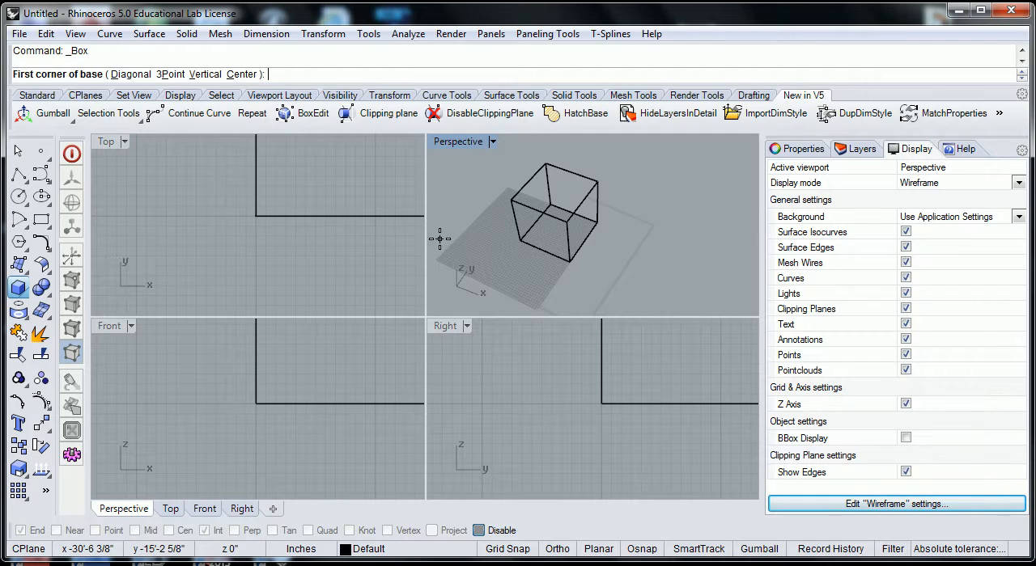
click(439, 239)
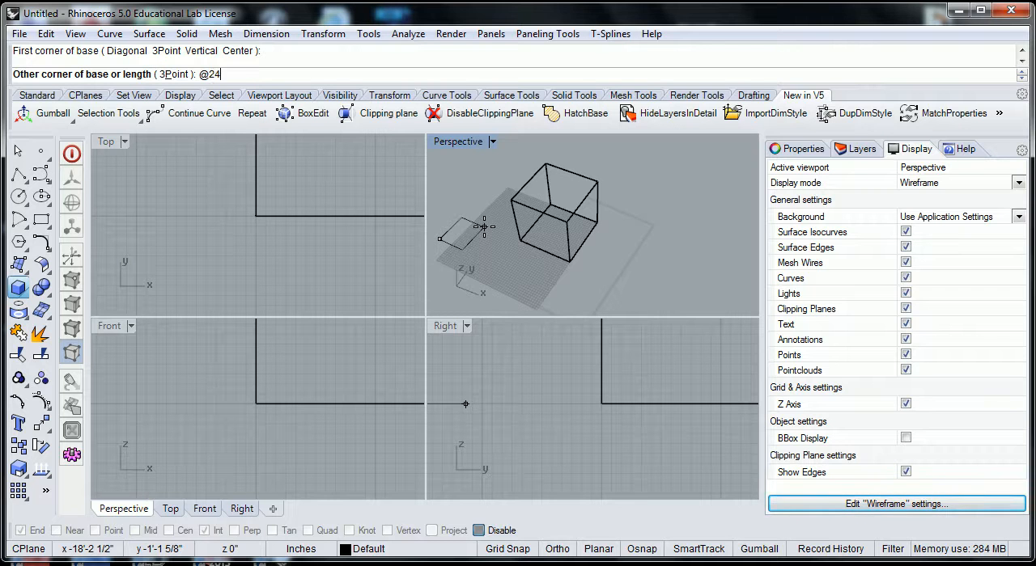
text(@24',2)
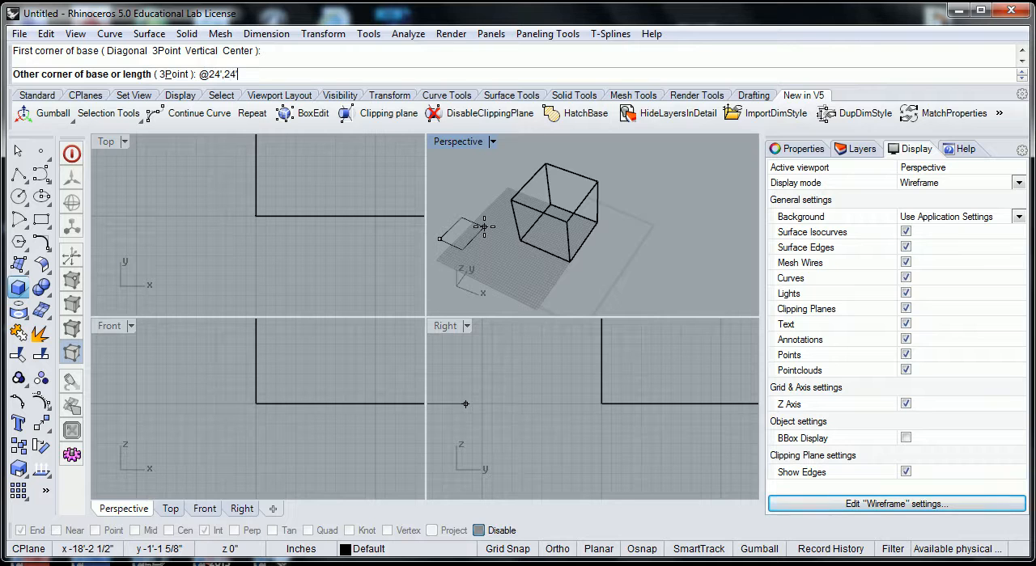
text(4')
key(Return)
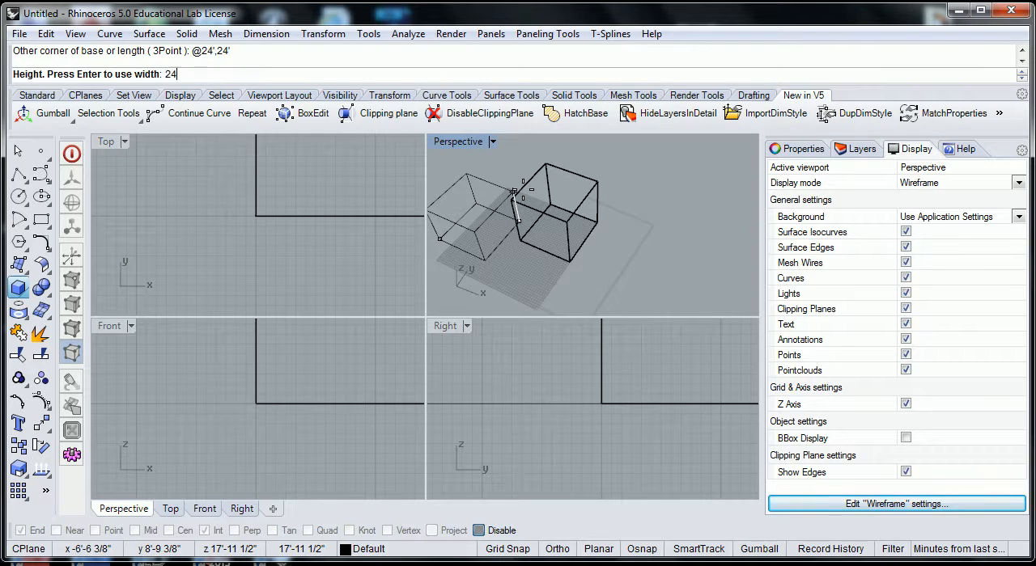
key(Return)
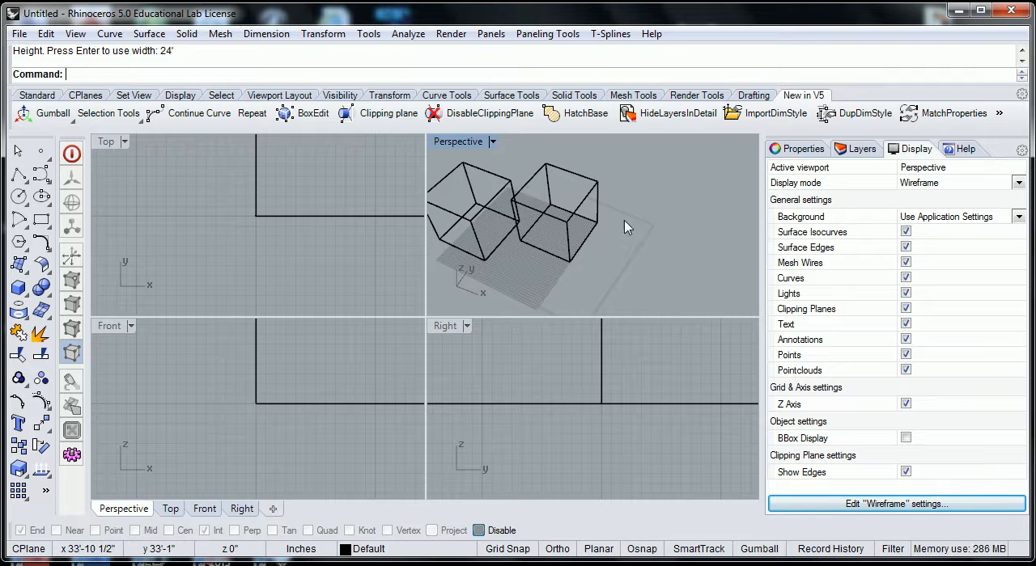
right_drag(650, 219, 689, 224)
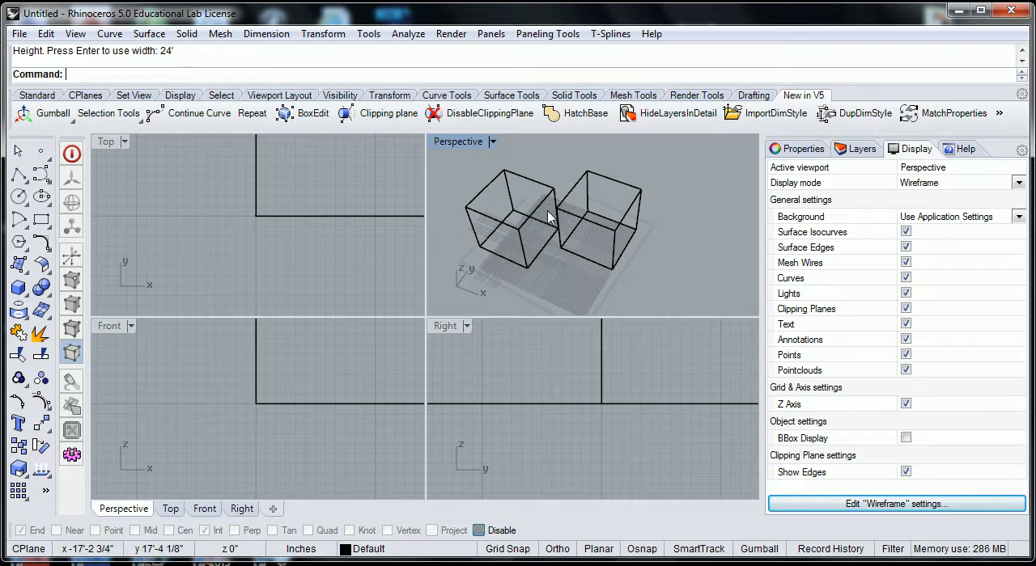
click(573, 199)
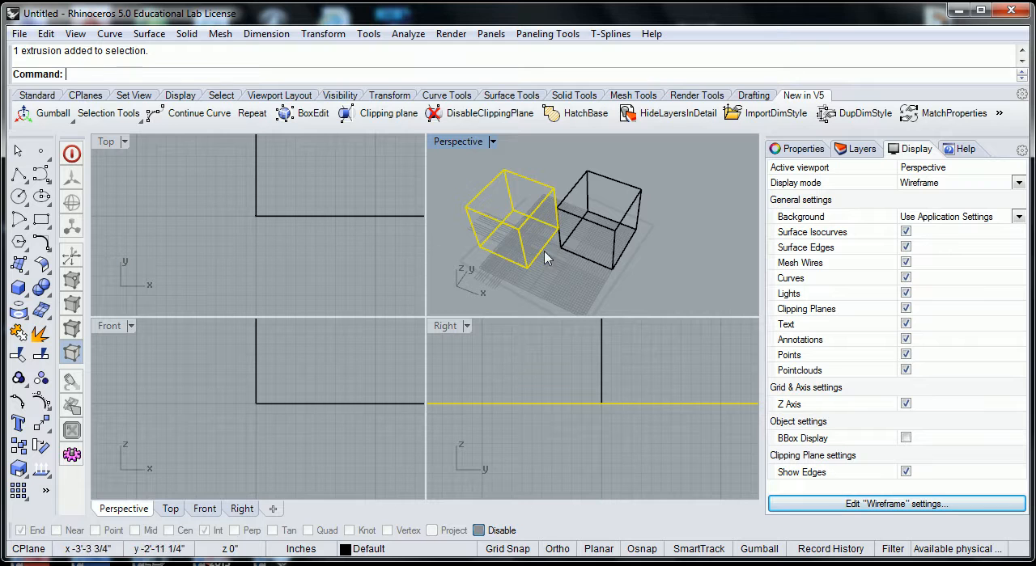
click(598, 247)
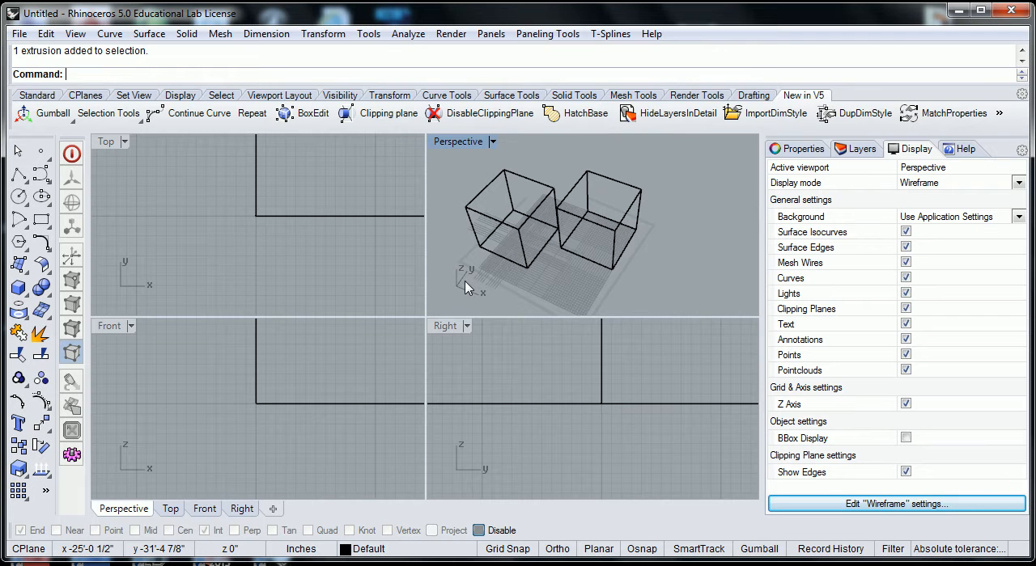
scroll(469, 287, up, 4)
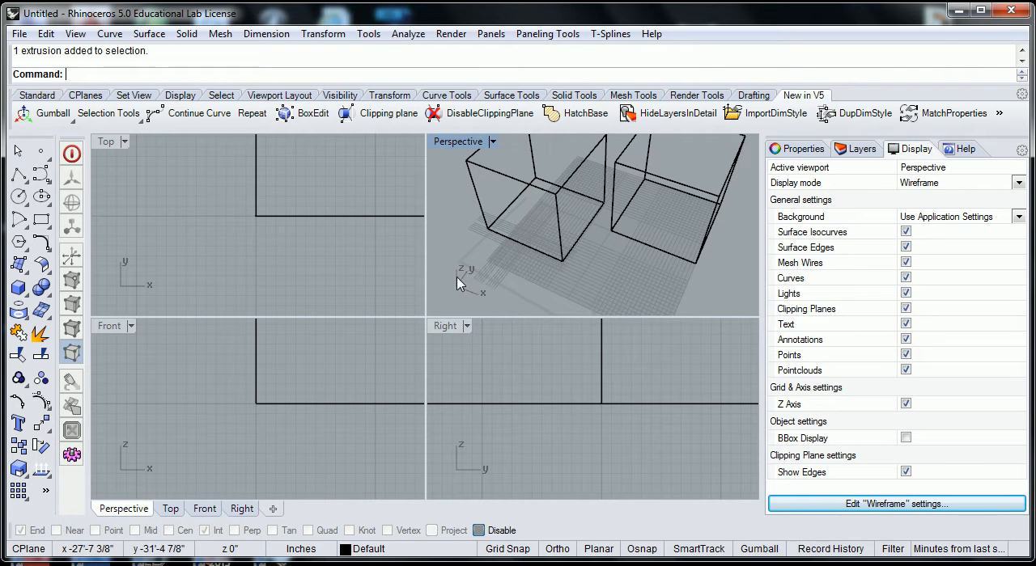